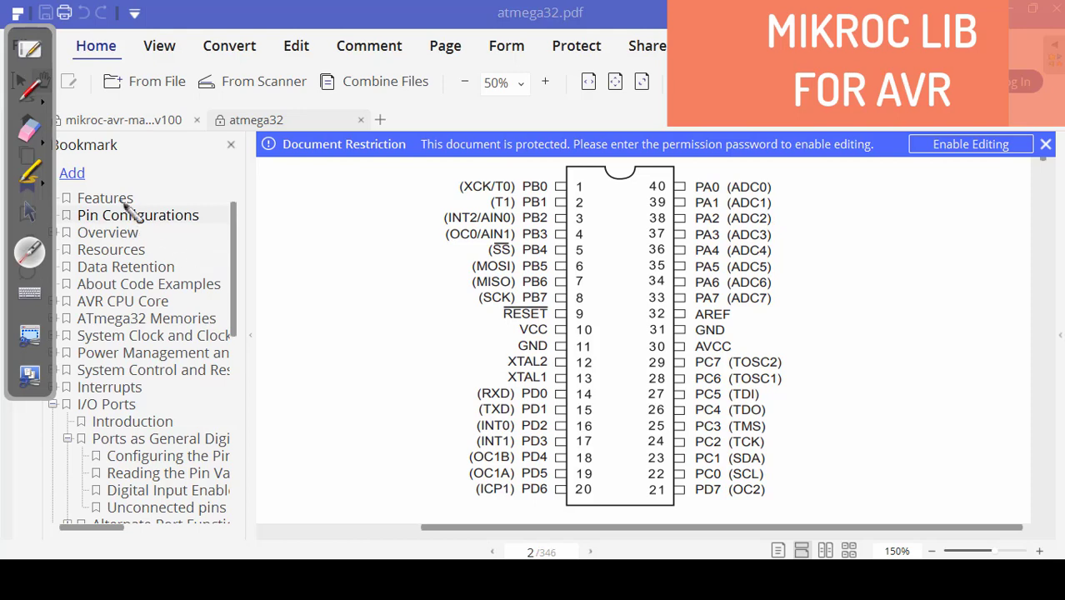
- Switch to mikroC PRO for AVR and view its About information
left_click(28, 215)
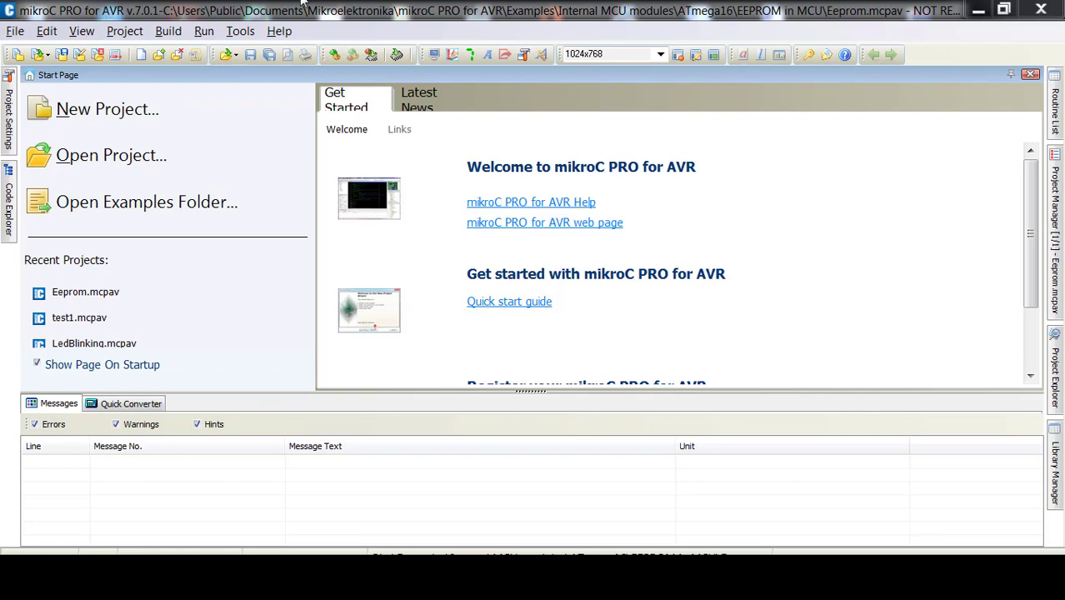
left_click(279, 31)
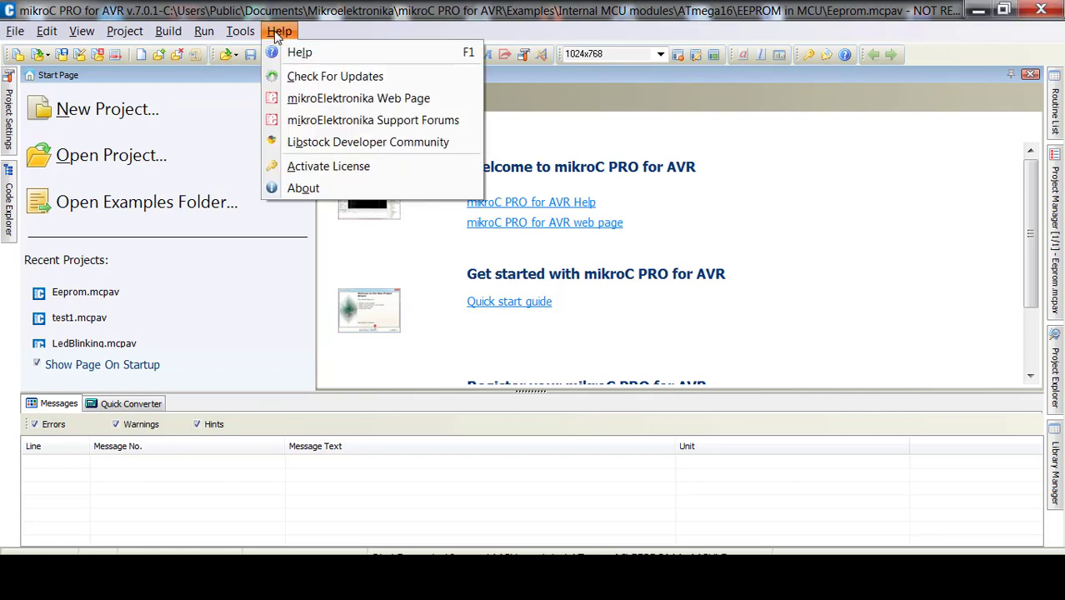
left_click(288, 188)
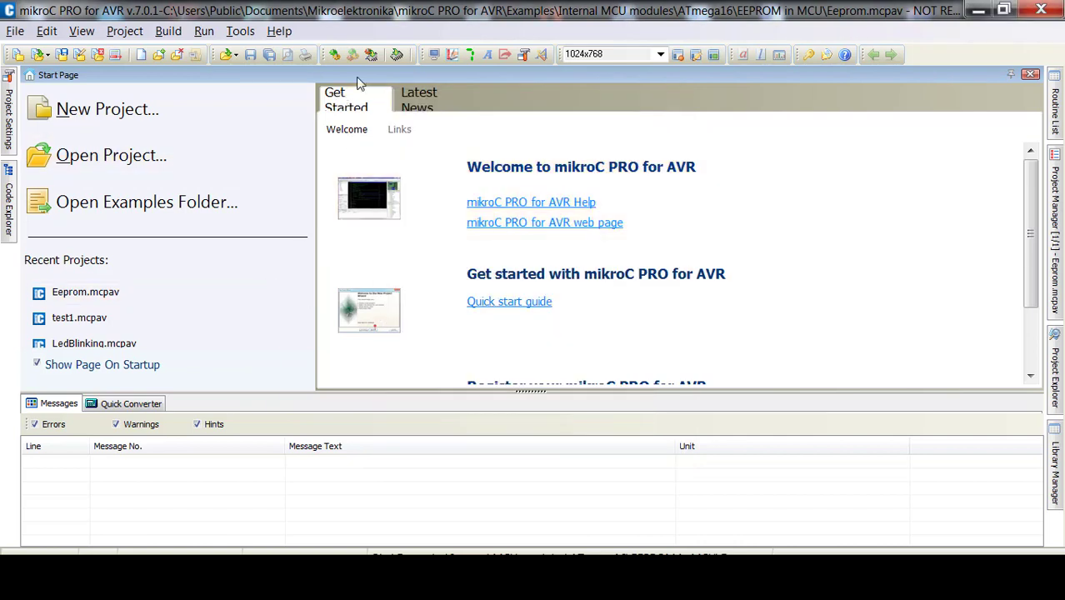
left_click(240, 31)
mouse_move(10, 31)
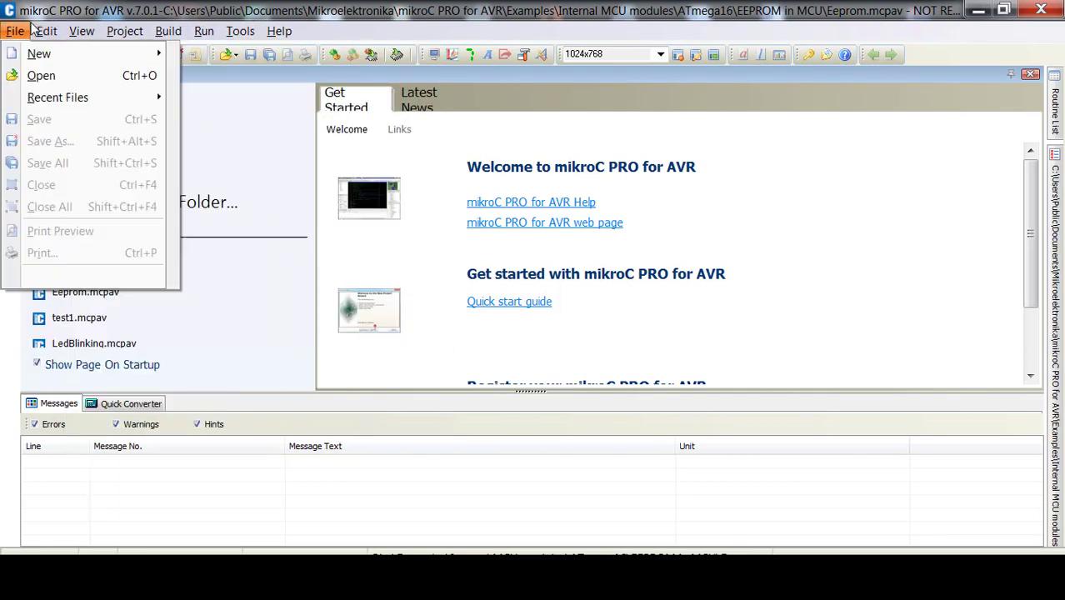
mouse_move(82, 31)
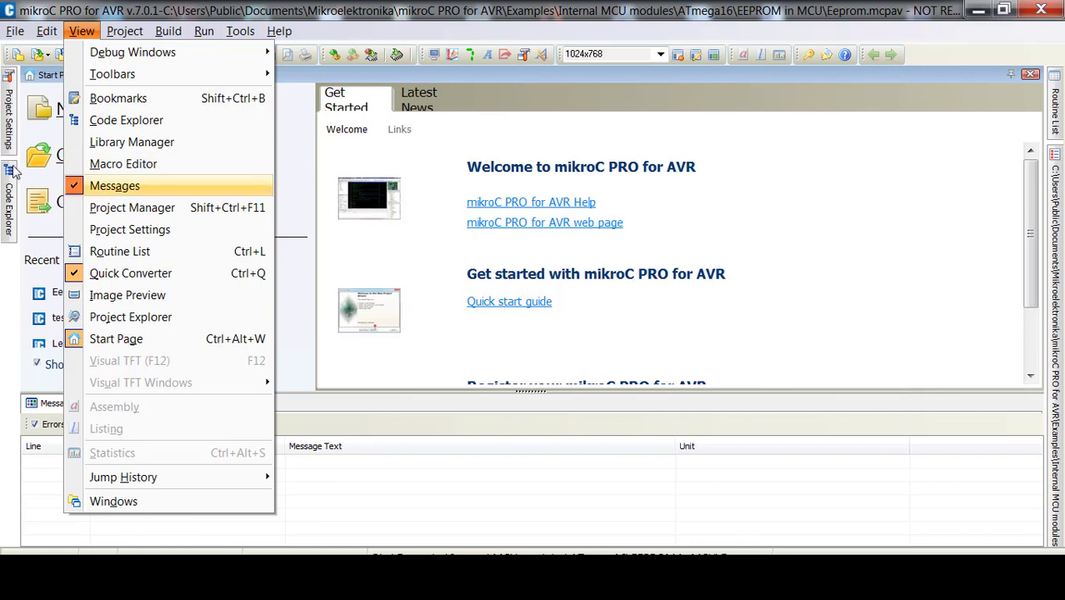
left_click(18, 274)
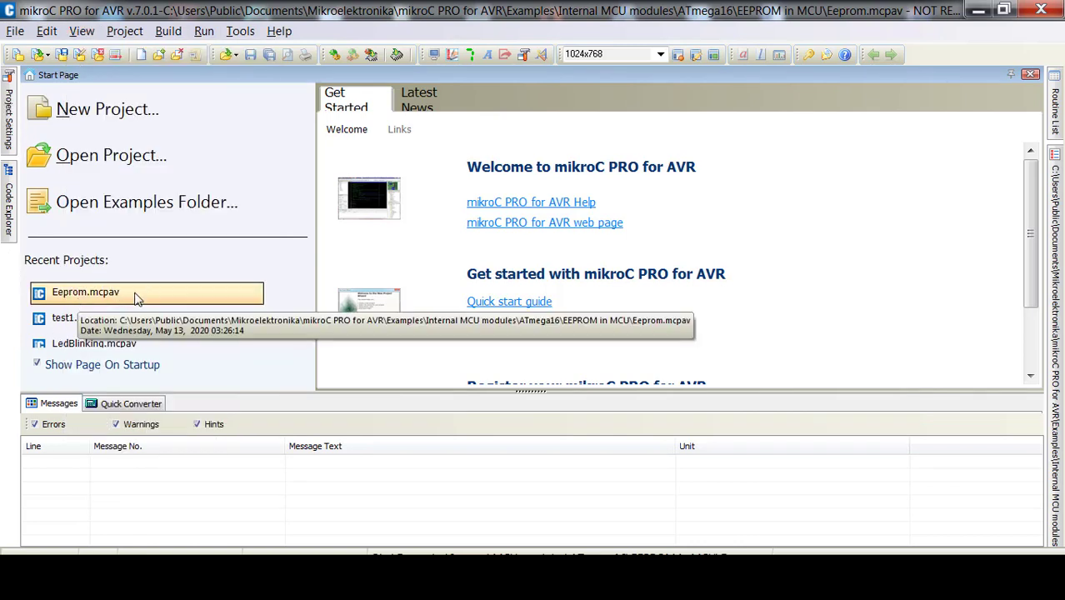
- Try to open the recent project test1.mcpav, discarding the changes to Eeprom.mcpav
left_click(109, 317)
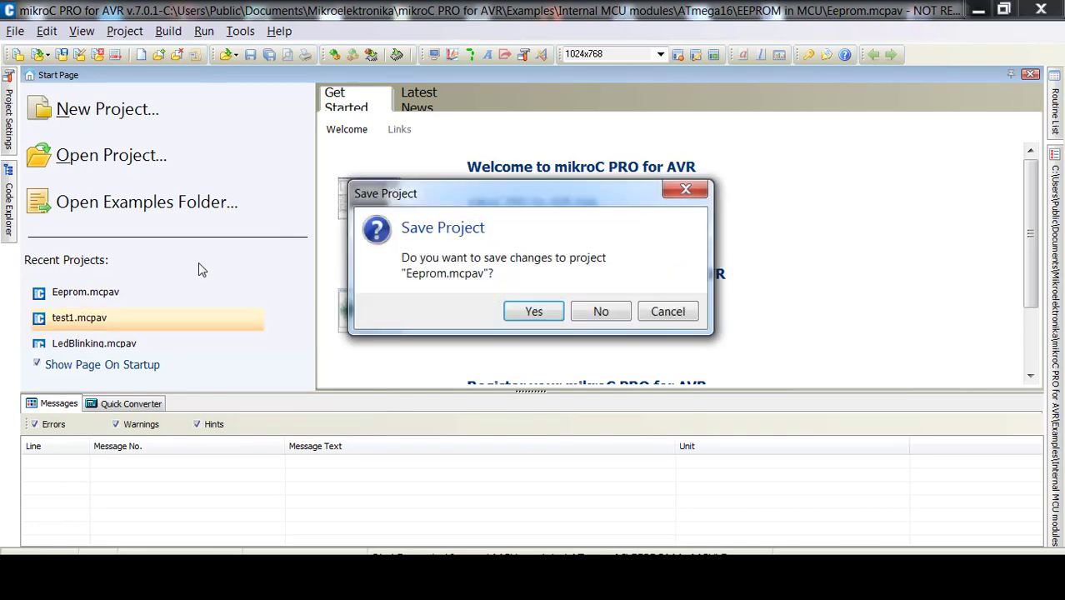
left_click(597, 312)
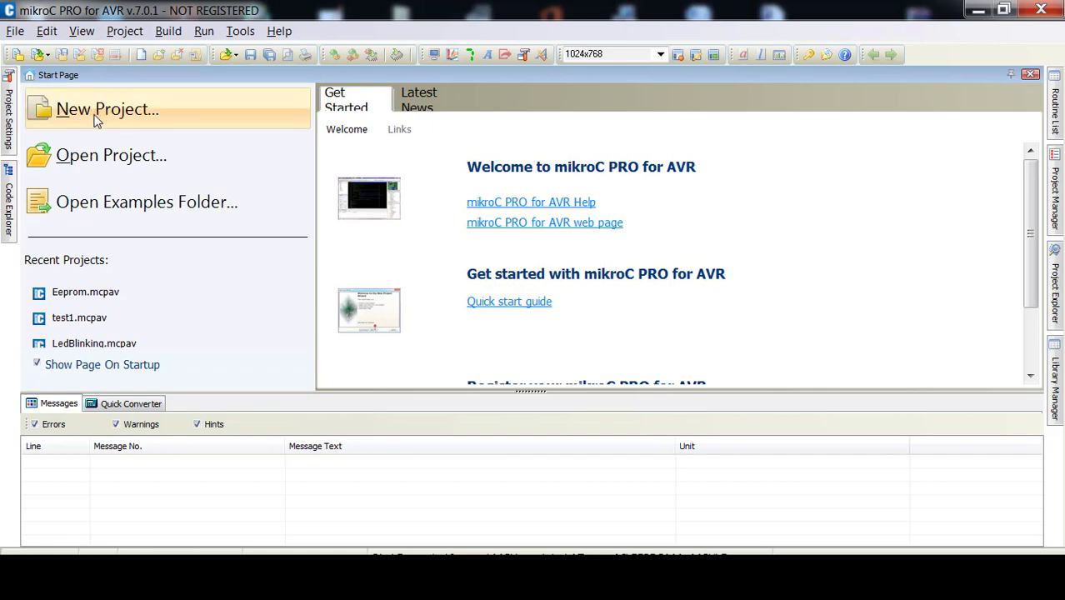
- Browse the examples folder, looking into Extra Boards and its EEPROM (TWI) and RS485 subfolders
left_click(97, 200)
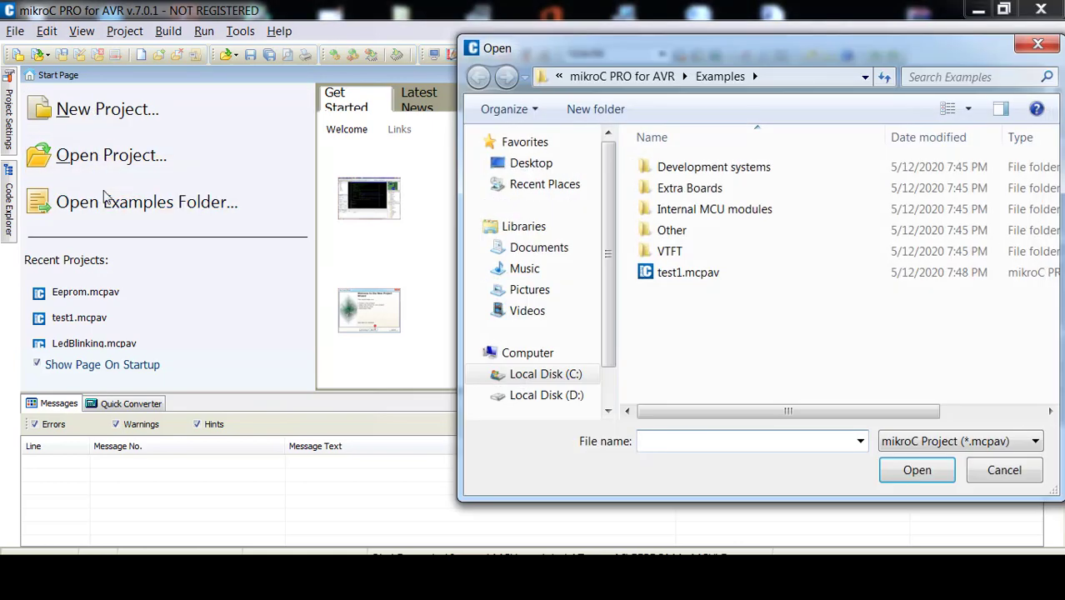
double_click(686, 190)
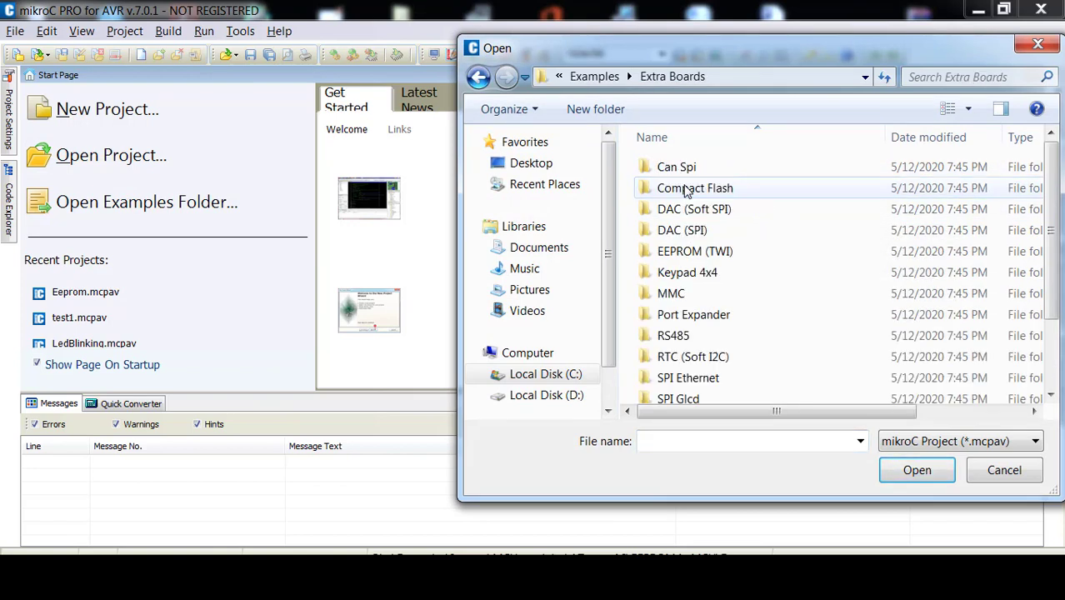
double_click(674, 260)
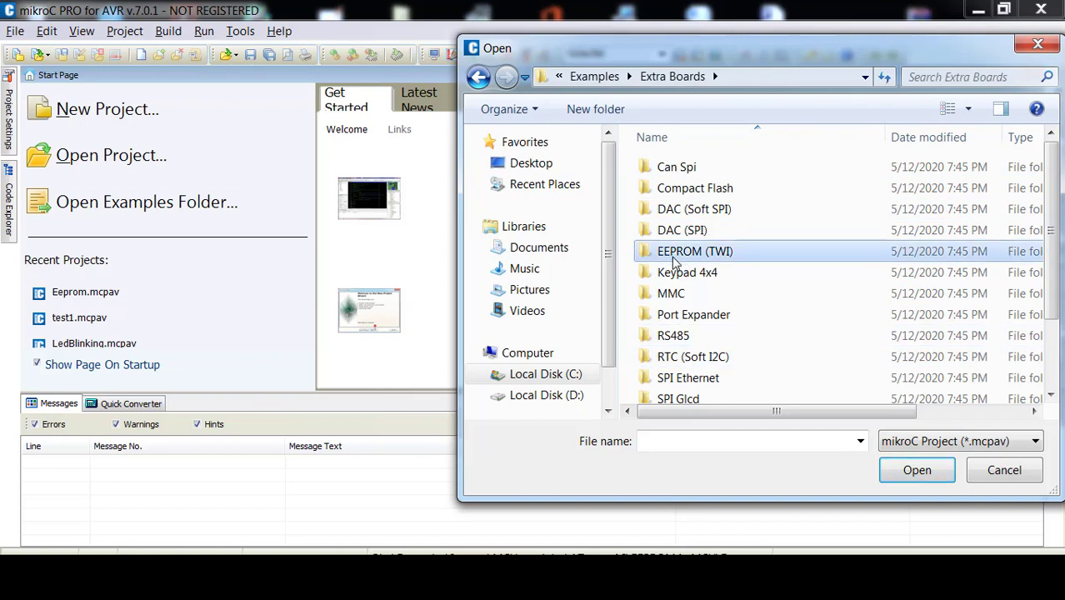
left_click(478, 77)
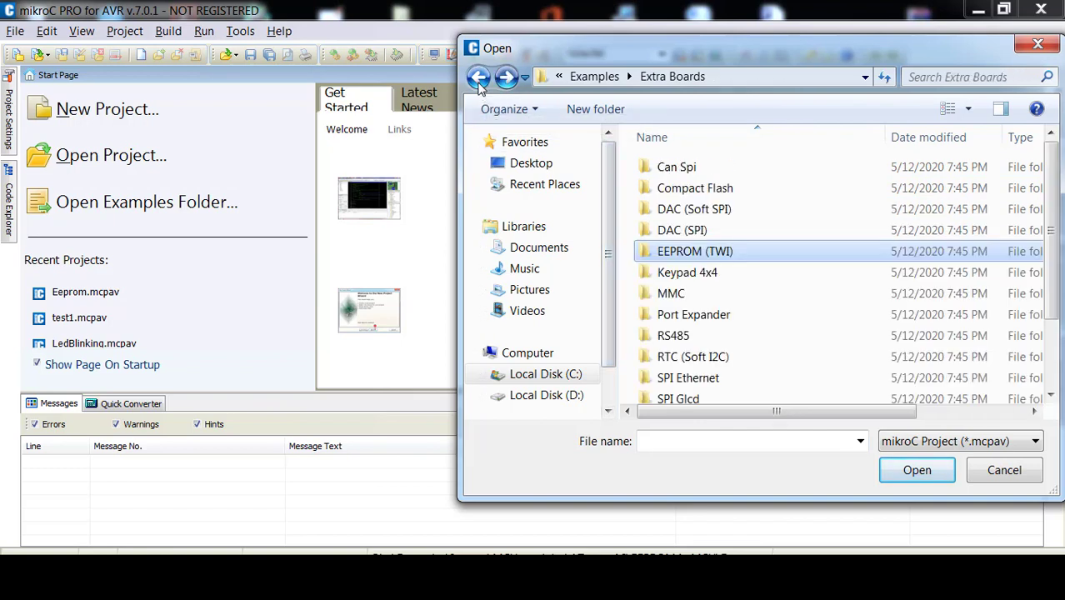
double_click(677, 337)
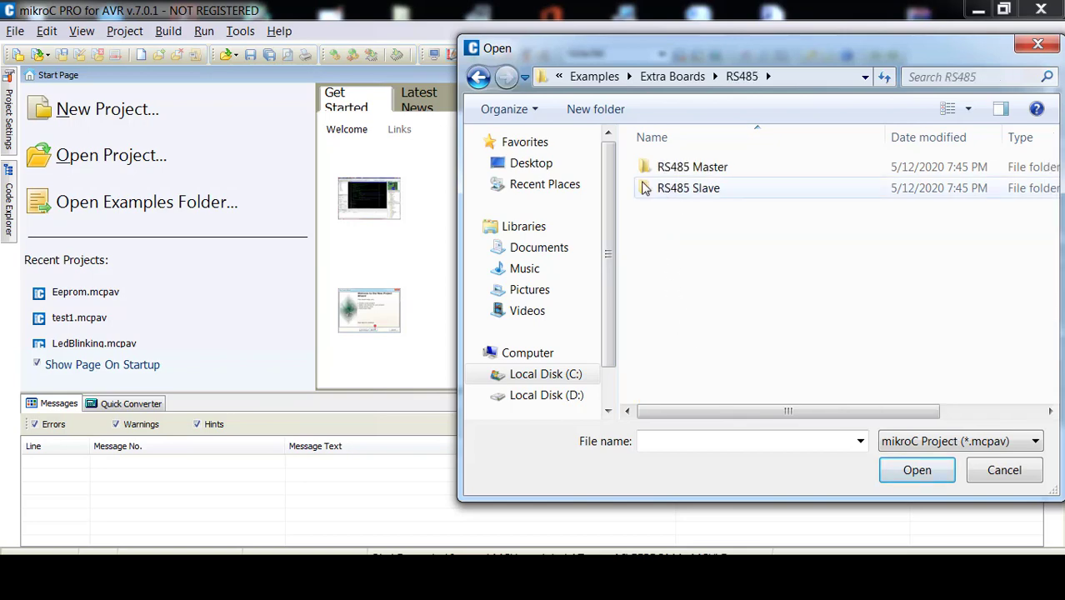
left_click(480, 79)
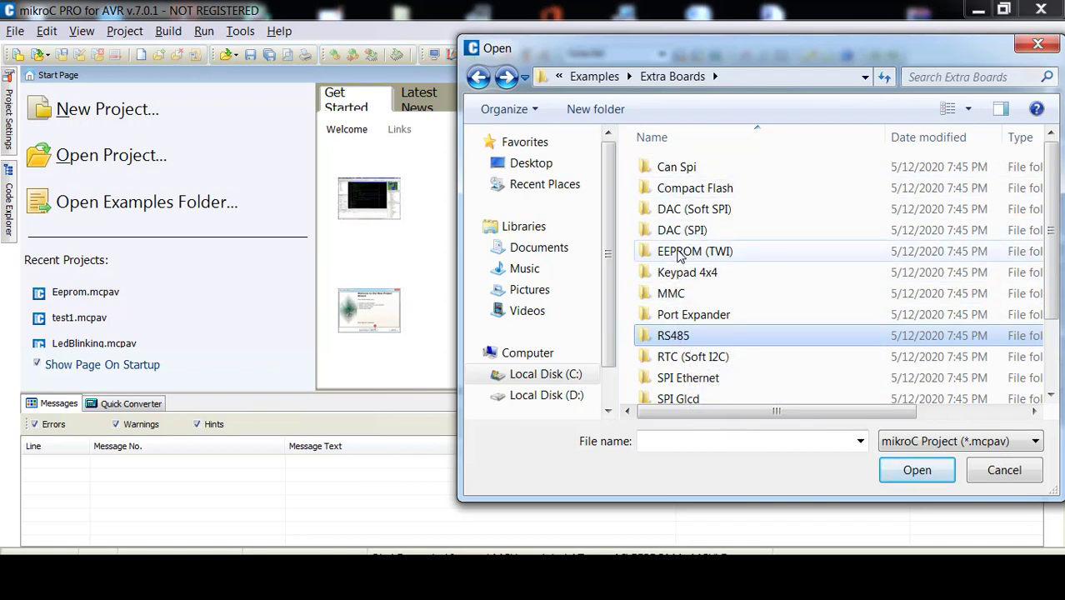
- Examine the full list of example folders in Extra Boards, from Can Spi to T6963C
left_click(677, 276)
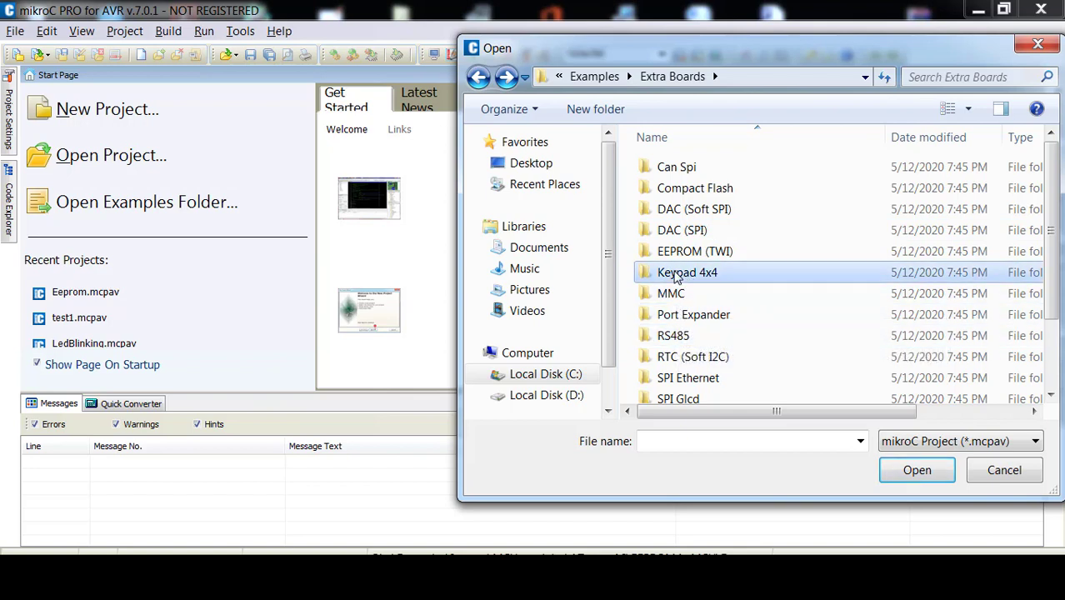
key("Down")
key("Down")
key("Down")
key("Down")
key("Down")
key("Down")
key("Down")
key("Down")
key("Down")
key("Down")
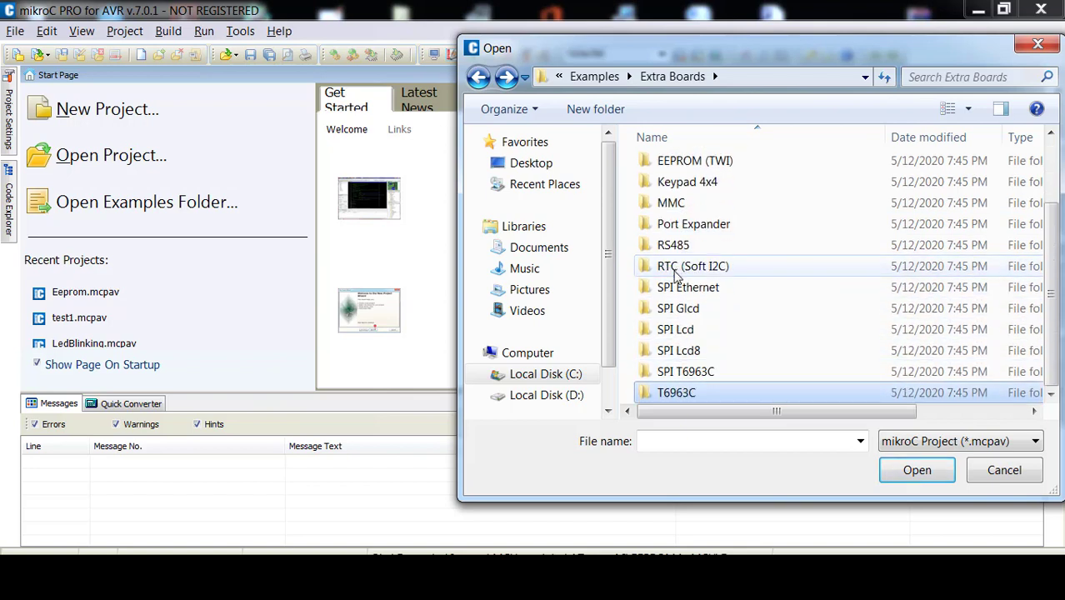
key("Up")
key("Up")
key("Down")
key("Down")
key("Up")
key("Up")
key("Up")
key("Up")
key("Up")
key("Up")
key("Up")
key("Up")
key("Up")
key("Up")
key("Up")
key("Up")
key("Up")
key("Up")
key("Up")
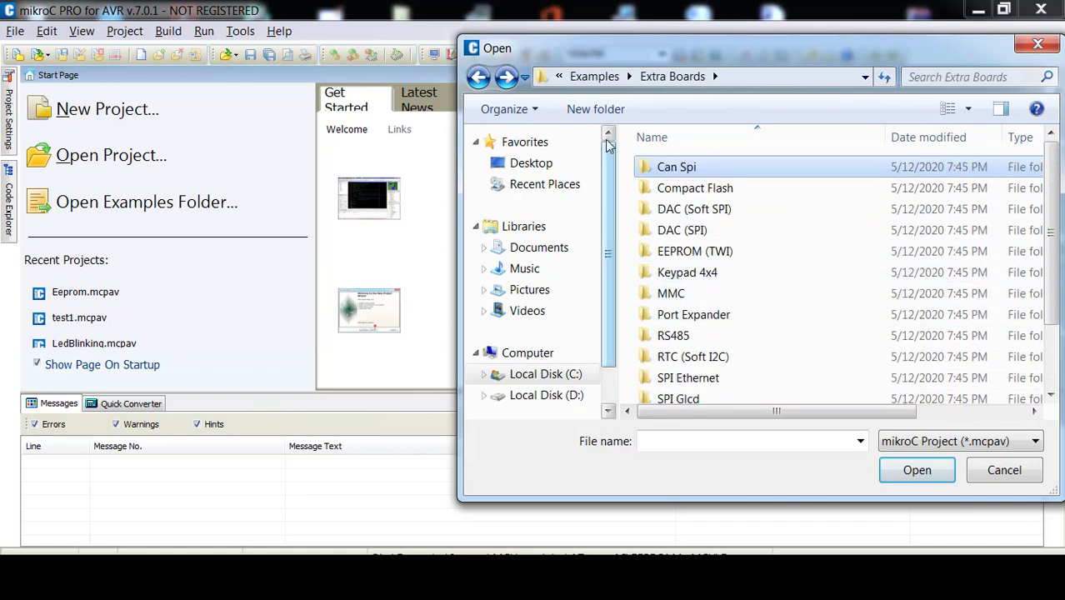
- Look into the Internal MCU modules and VTFT example folders and return to the Examples folder
left_click(478, 78)
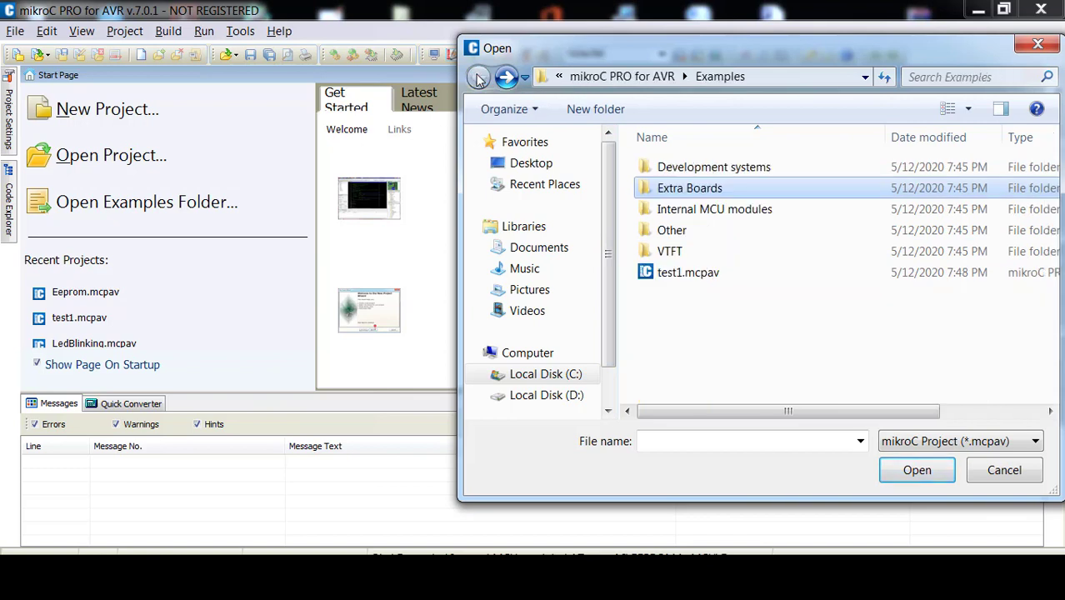
double_click(691, 212)
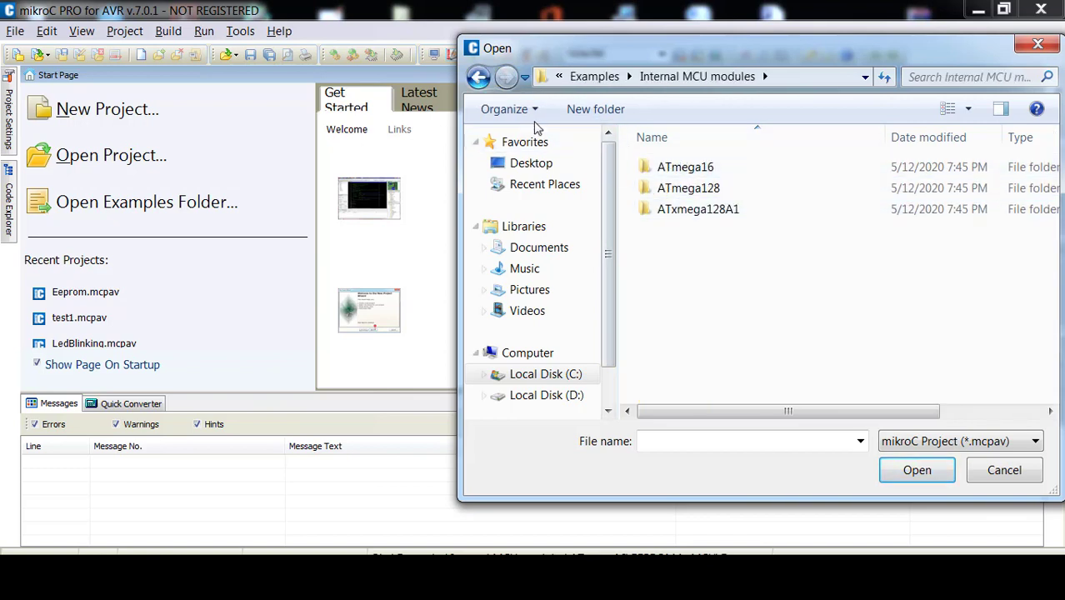
left_click(479, 77)
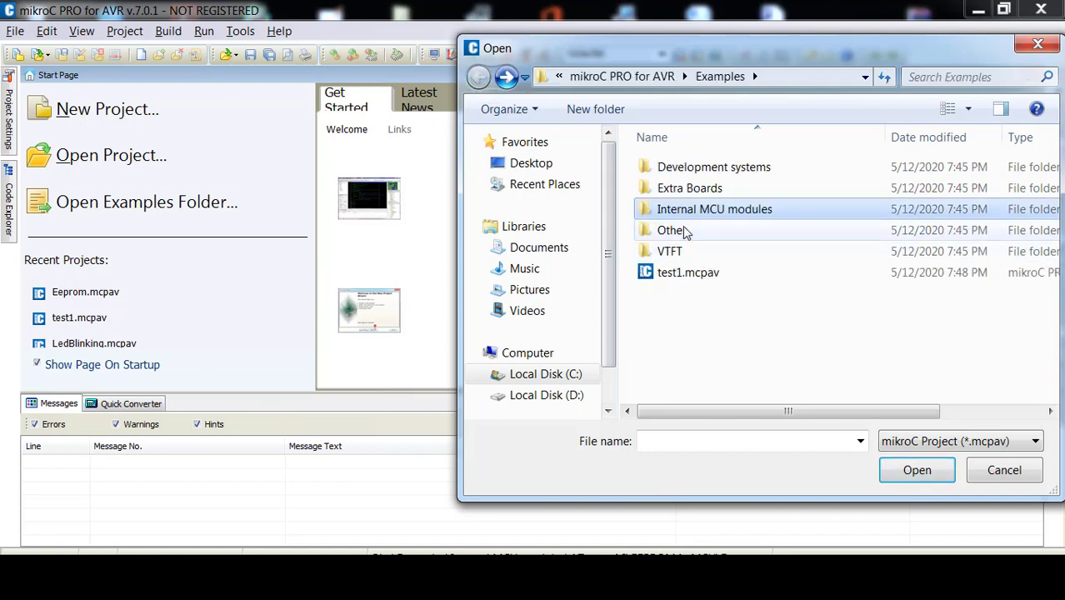
double_click(682, 253)
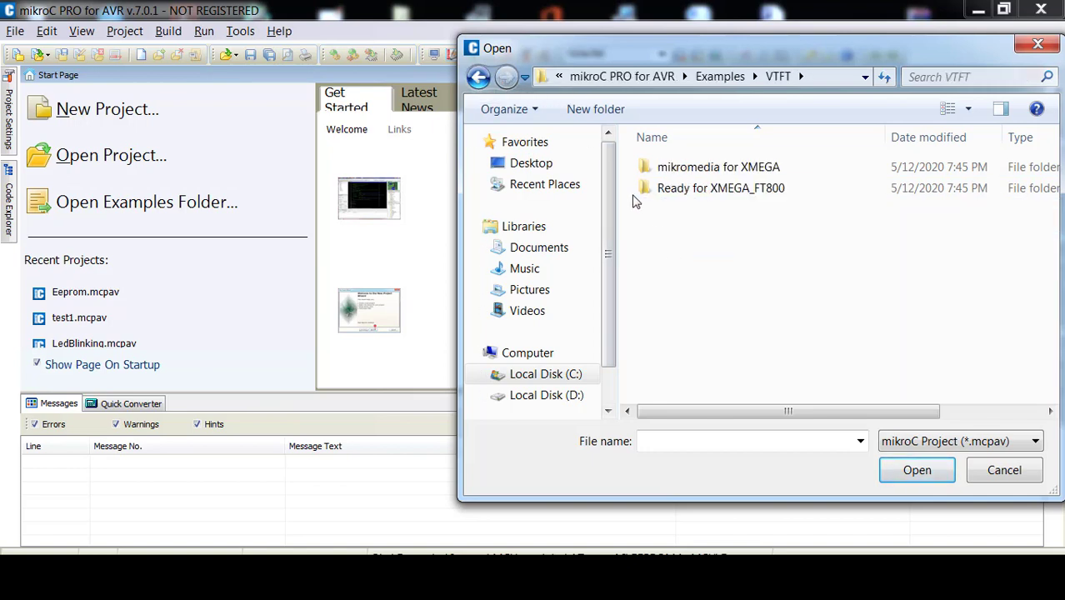
left_click(478, 78)
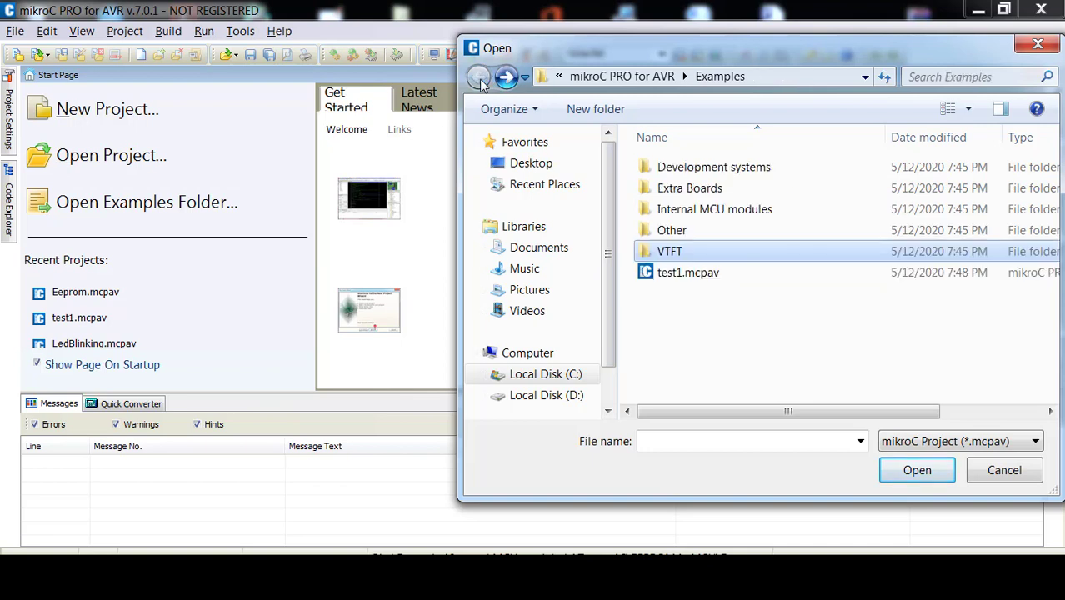
- Examine the example folders in Other, from Bootloader to Time, and leave the file browser without opening a project
double_click(662, 231)
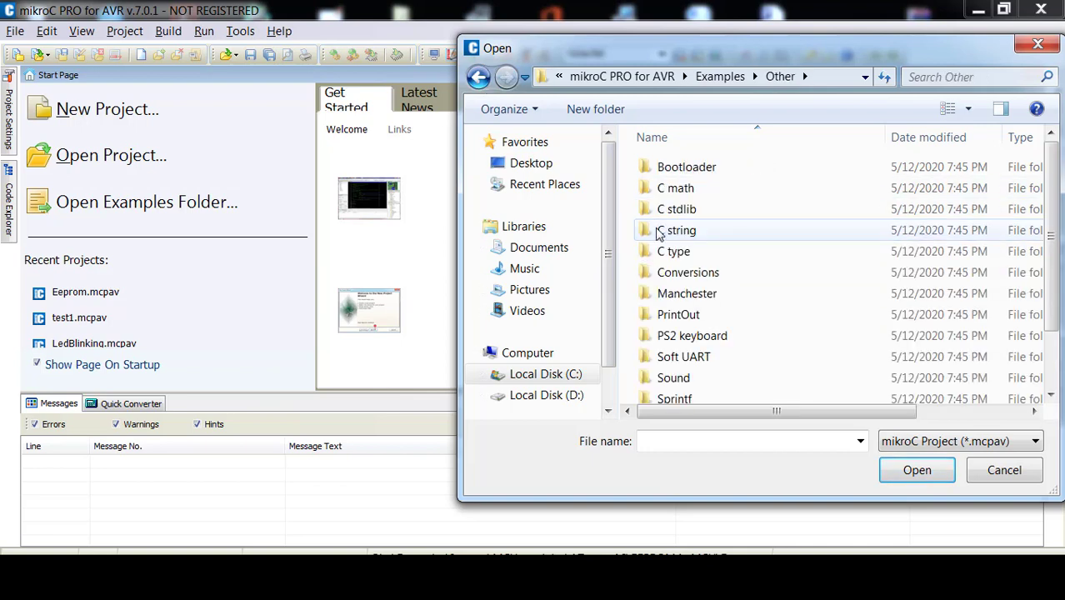
left_click(682, 314)
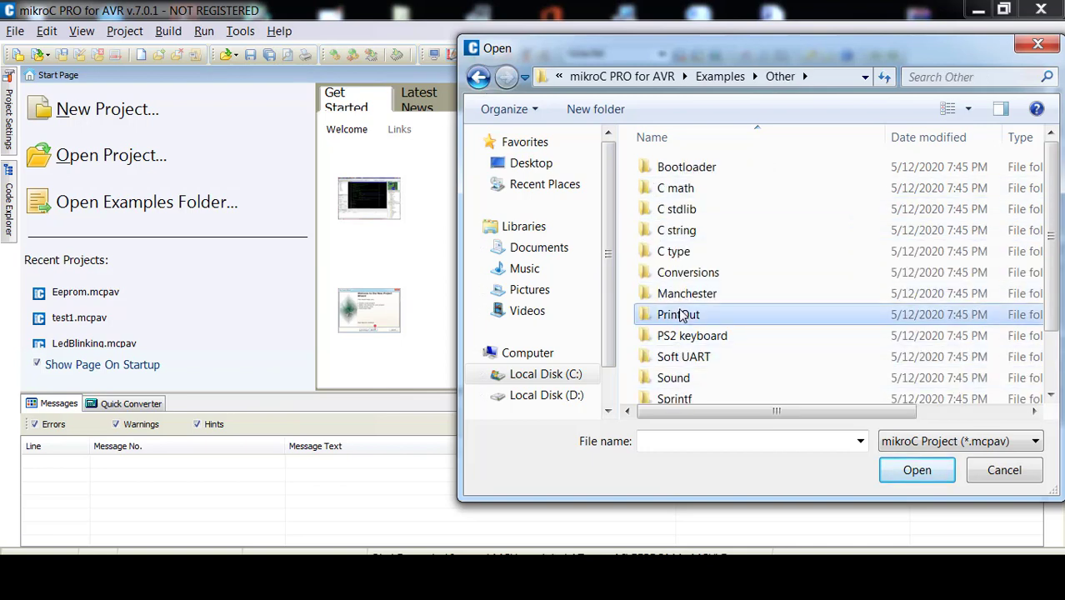
key("Down")
key("Down")
key("Down")
key("Down")
key("Down")
key("Down")
key("Down")
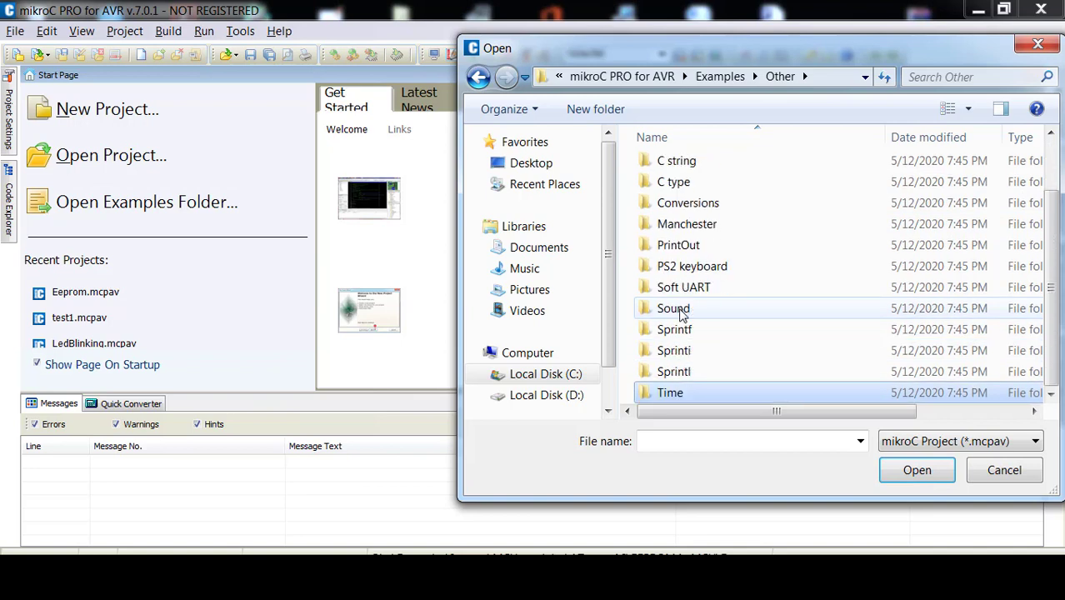
key("Up")
key("Home")
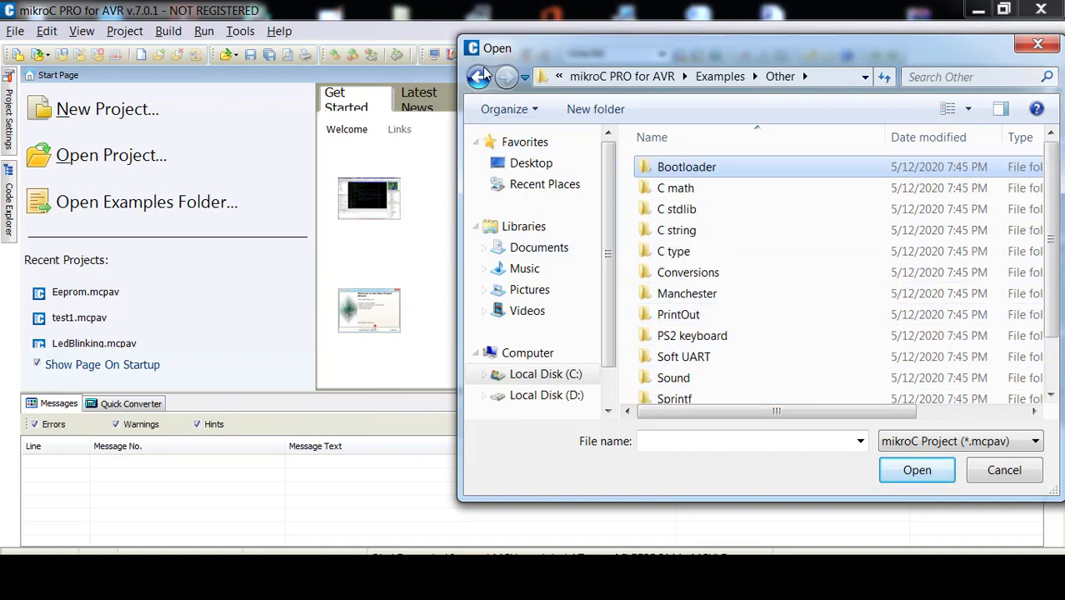
left_click(1041, 45)
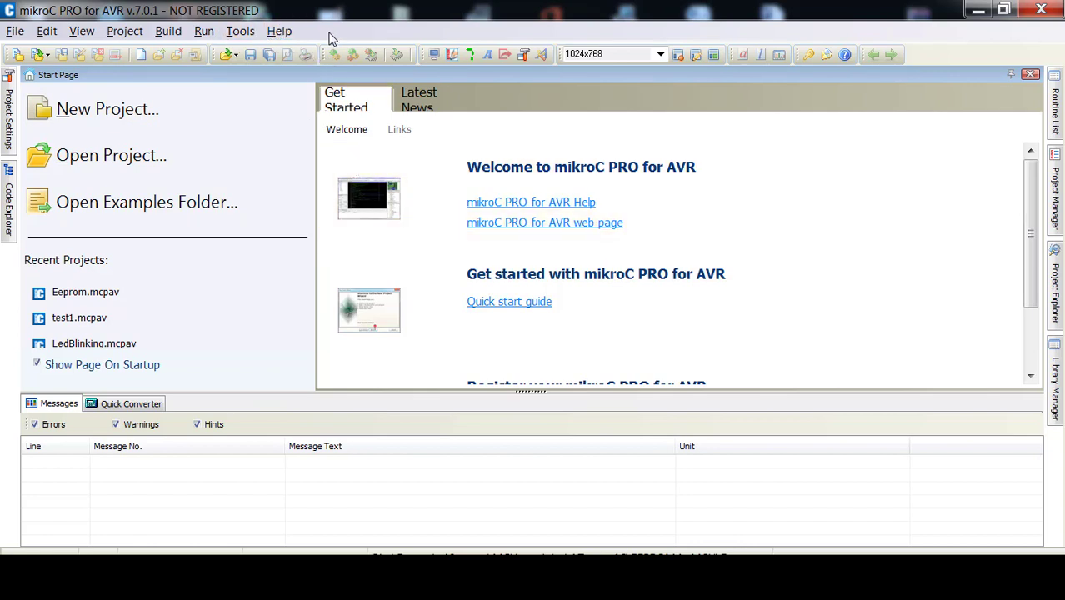
- Create a standard project named MyProject for the ATMEGA32 at 10 MHz, with no added files and all libraries included
left_click(122, 110)
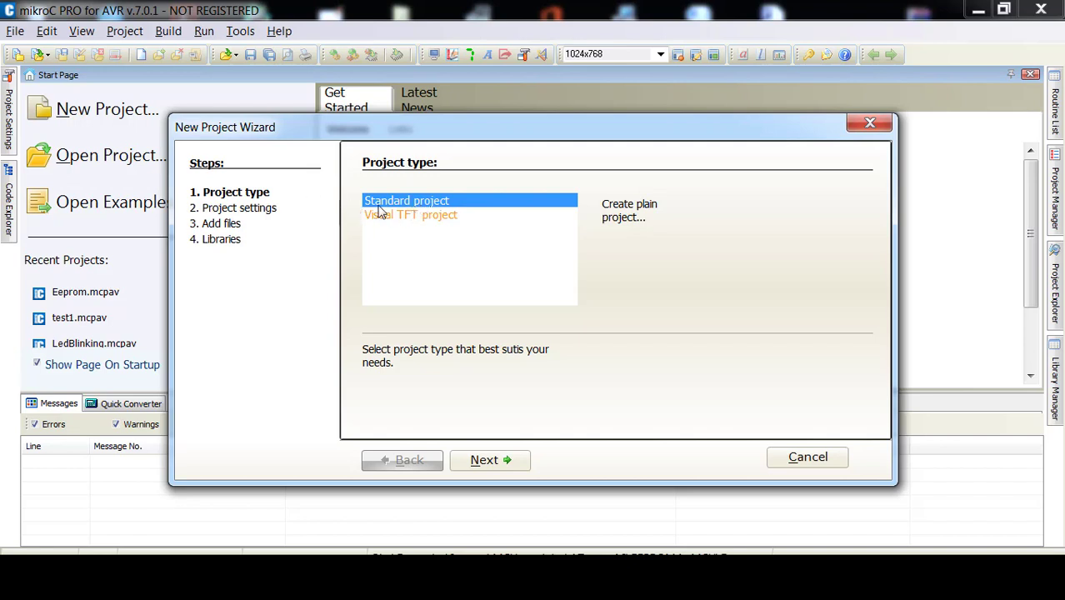
left_click(515, 461)
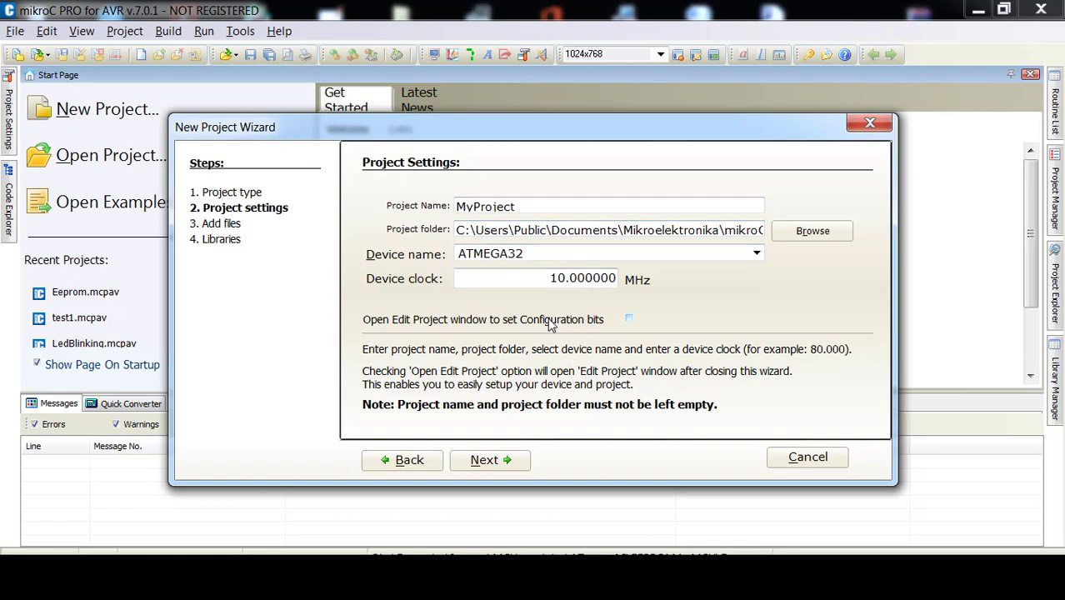
left_click(493, 464)
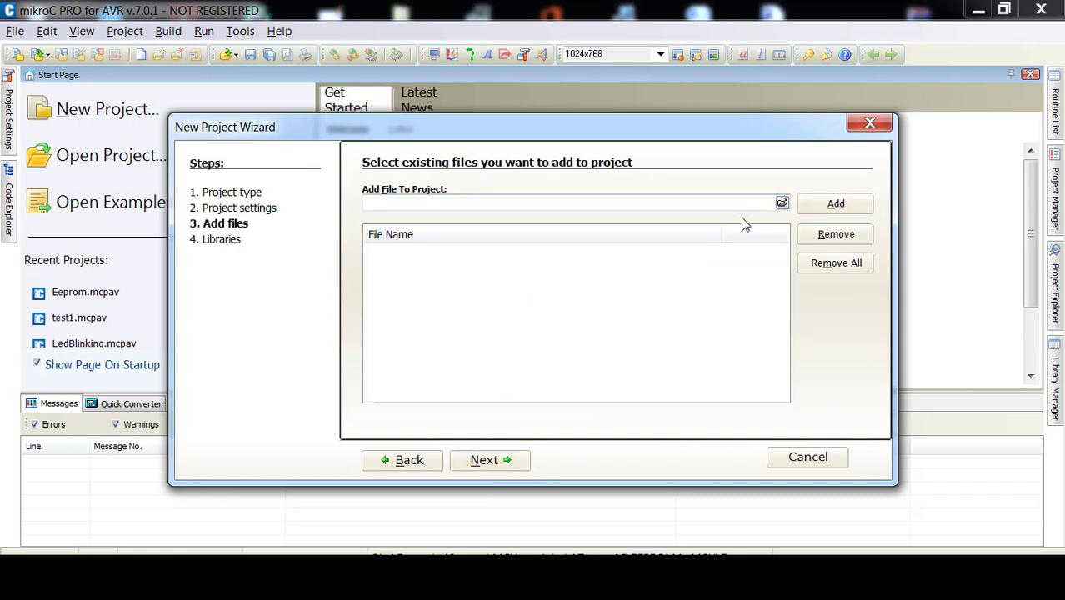
left_click(481, 465)
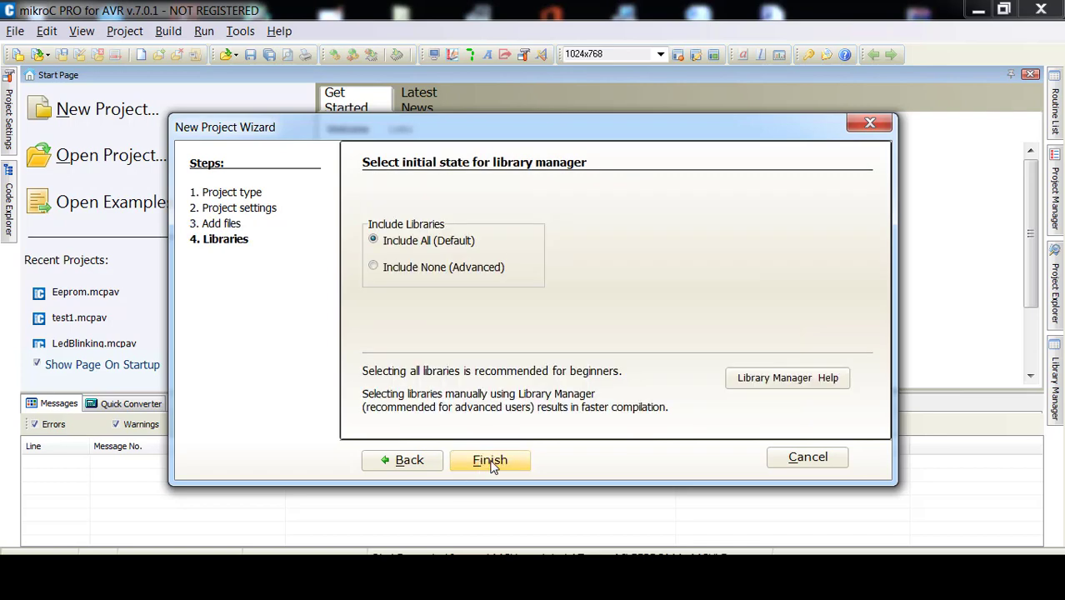
left_click(490, 463)
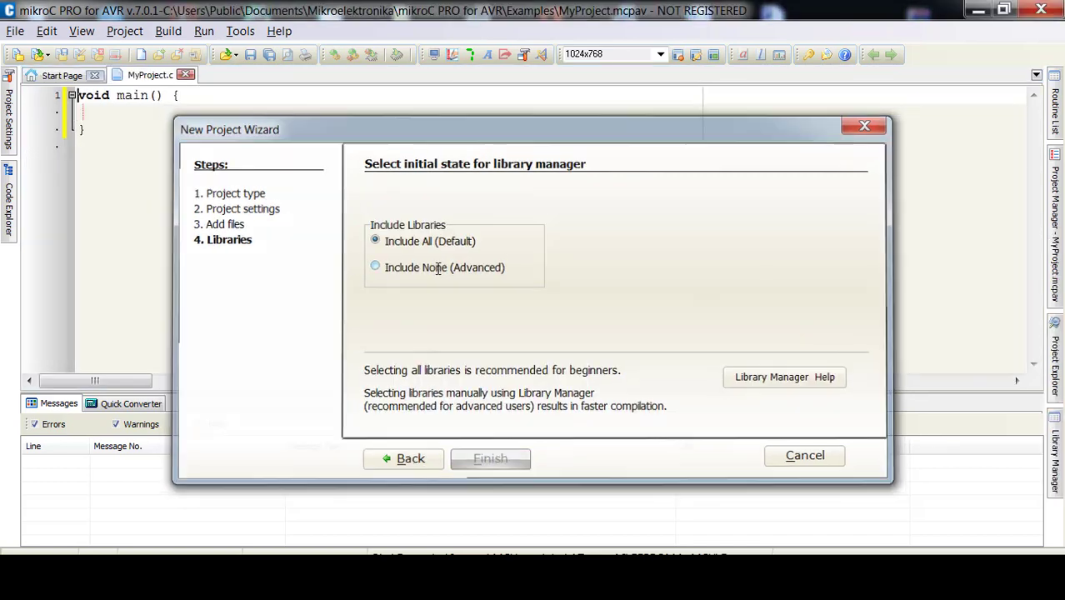
- Insert blank lines after the opening brace of the main function in MyProject.c
left_click(157, 109)
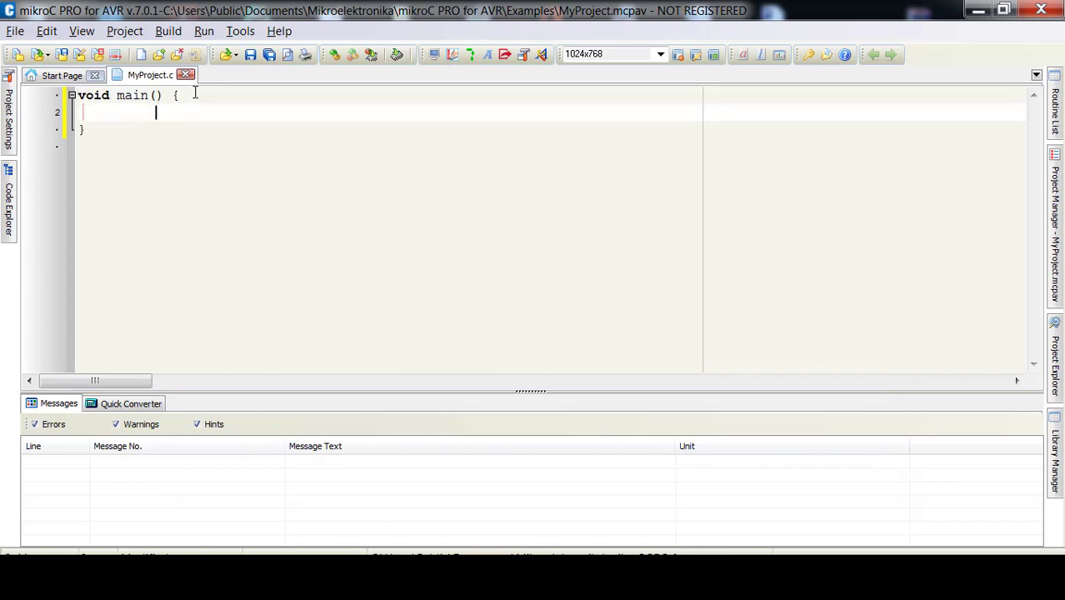
left_click(195, 95)
key("Return")
key("Return")
key("Return")
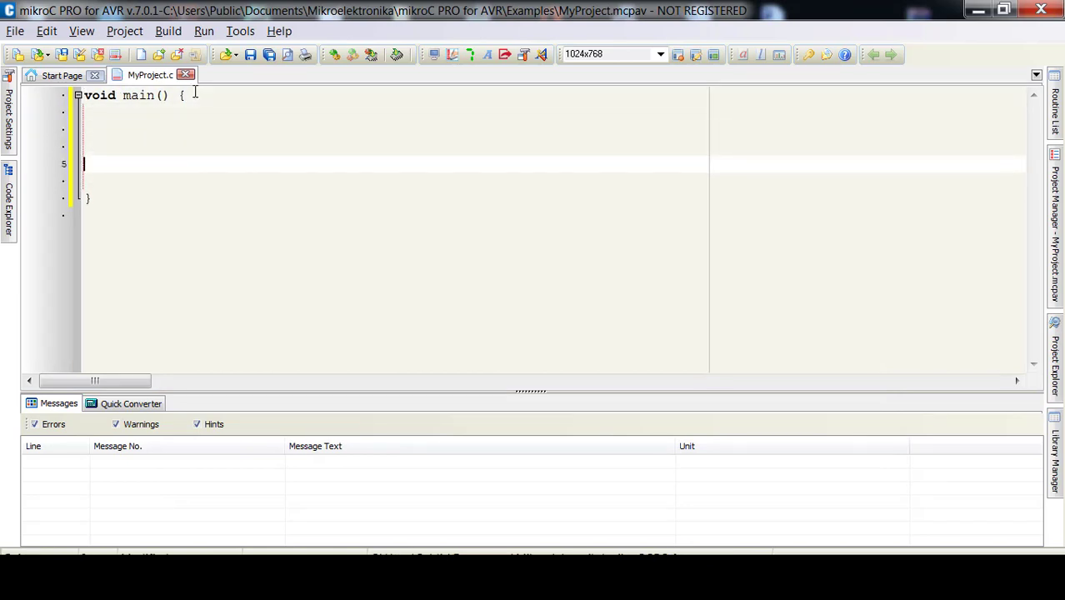
left_click(163, 36)
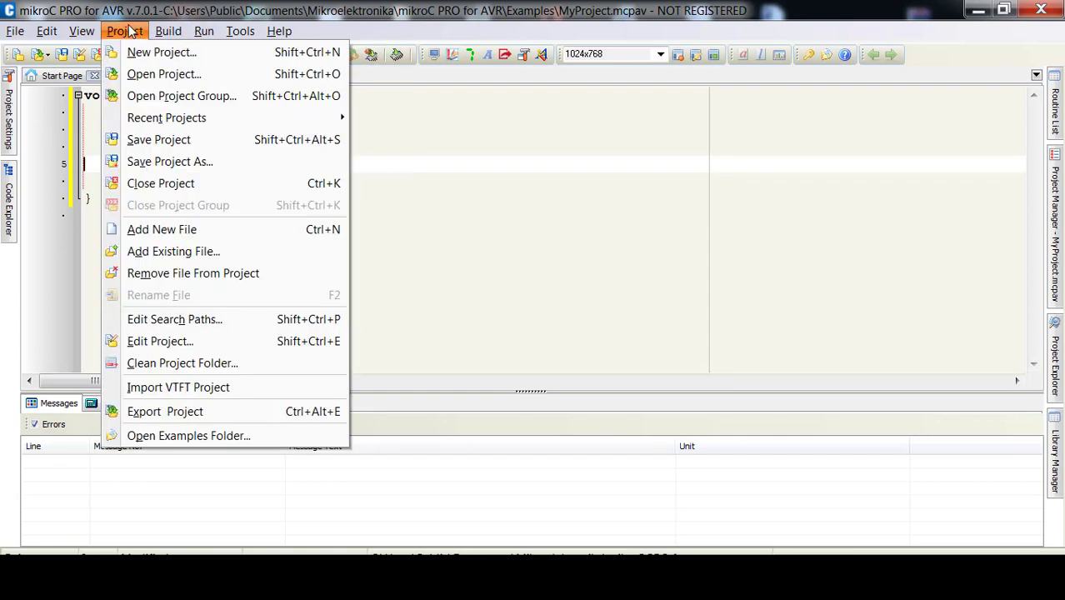
mouse_move(213, 30)
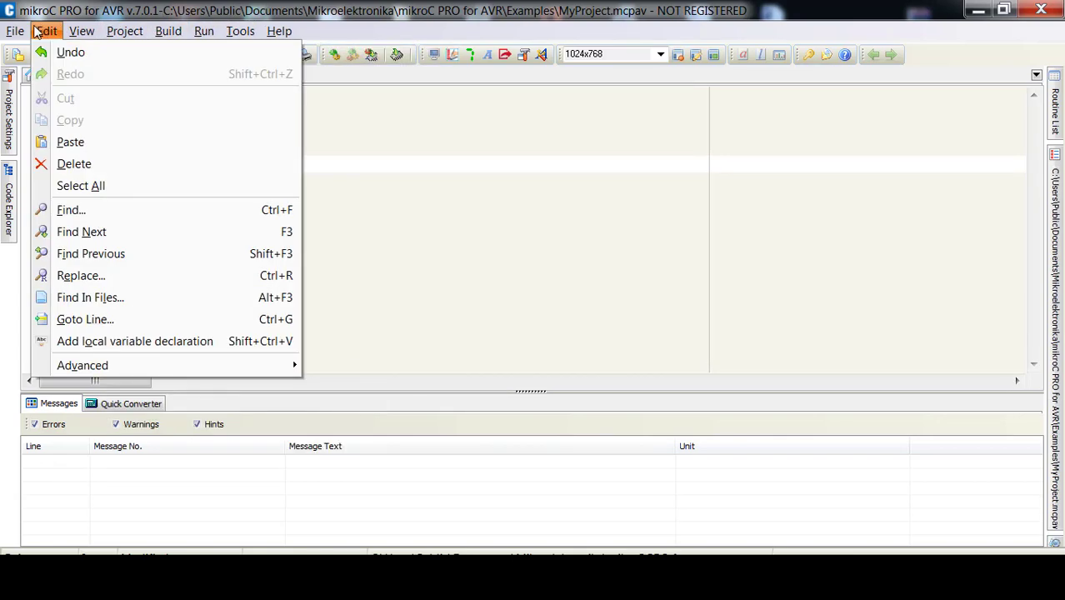
mouse_move(17, 34)
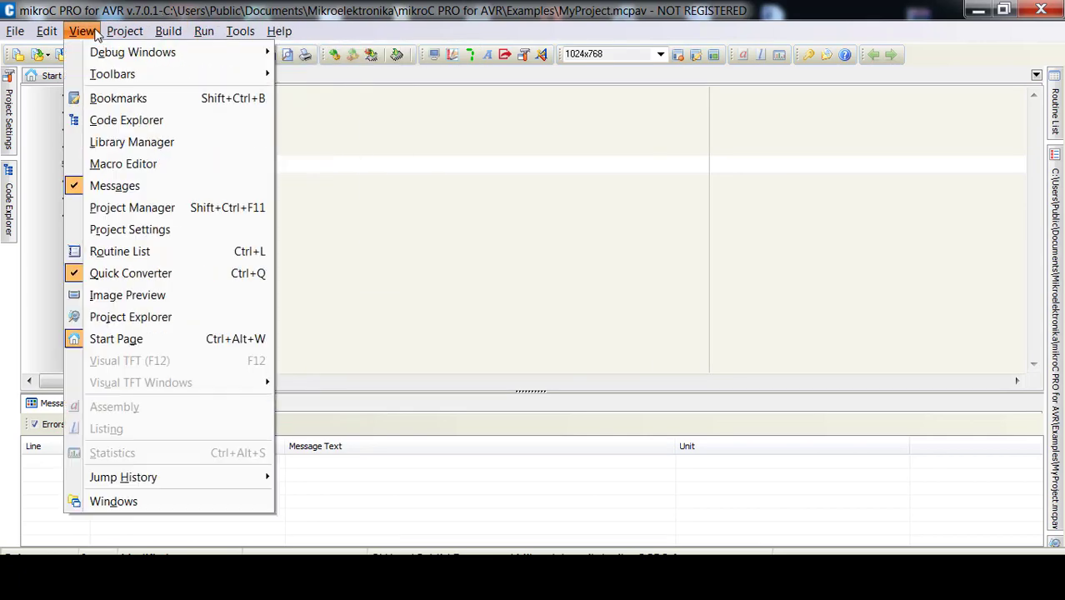
left_click(517, 6)
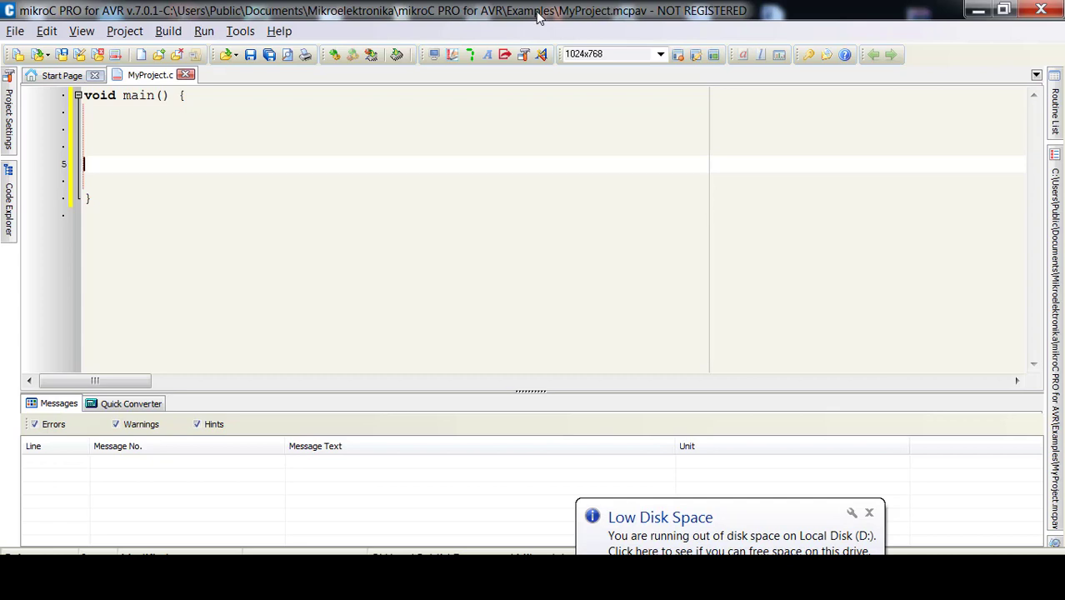
left_click(117, 33)
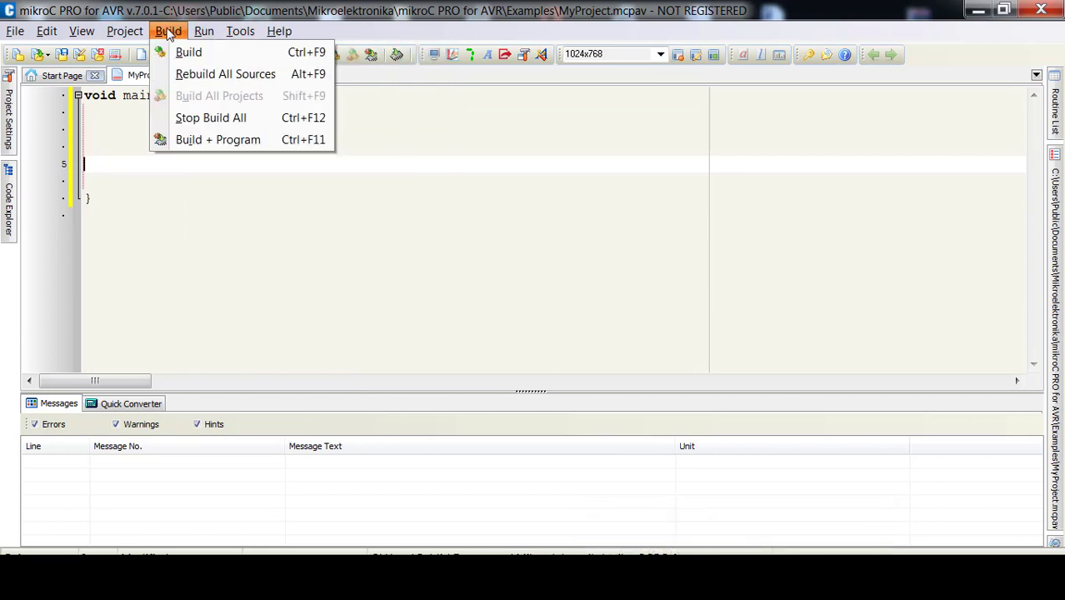
left_click(349, 9)
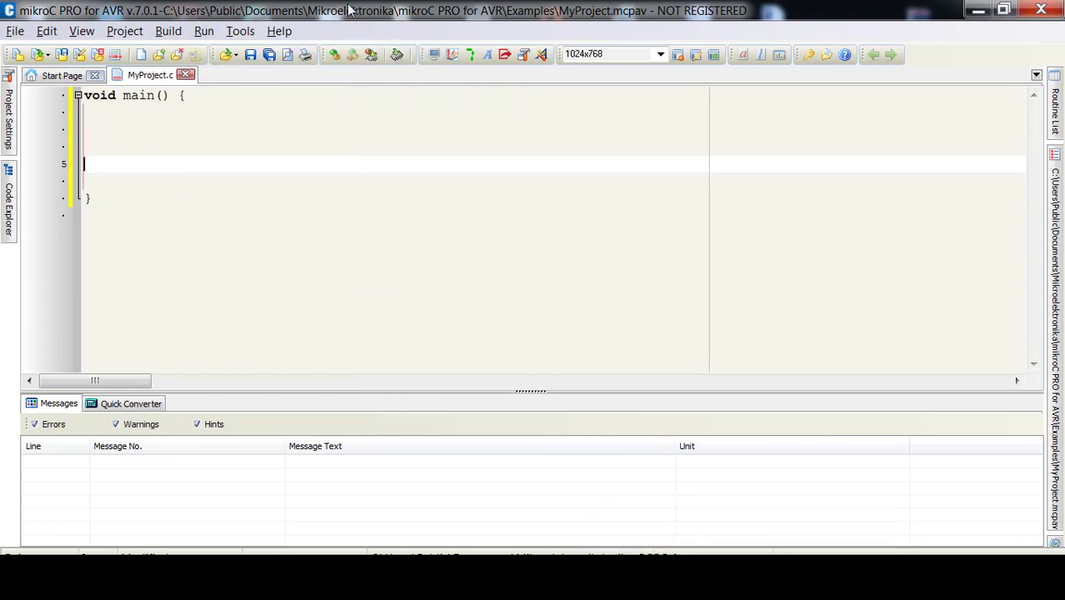